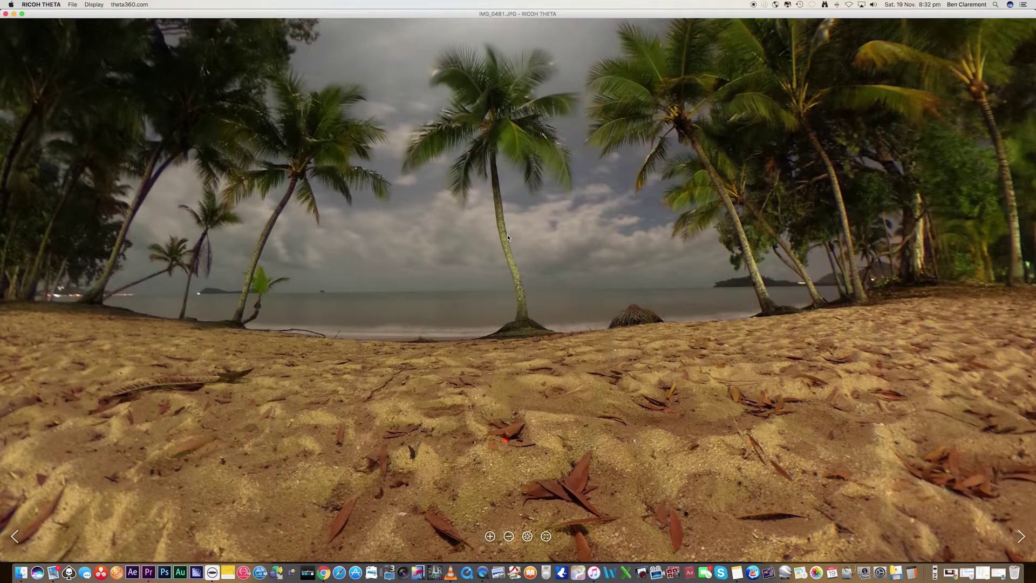
Orbit the beach panorama to inspect the tripod, palm trees and lit resort buildings
drag(351, 258, 455, 213)
drag(253, 238, 292, 311)
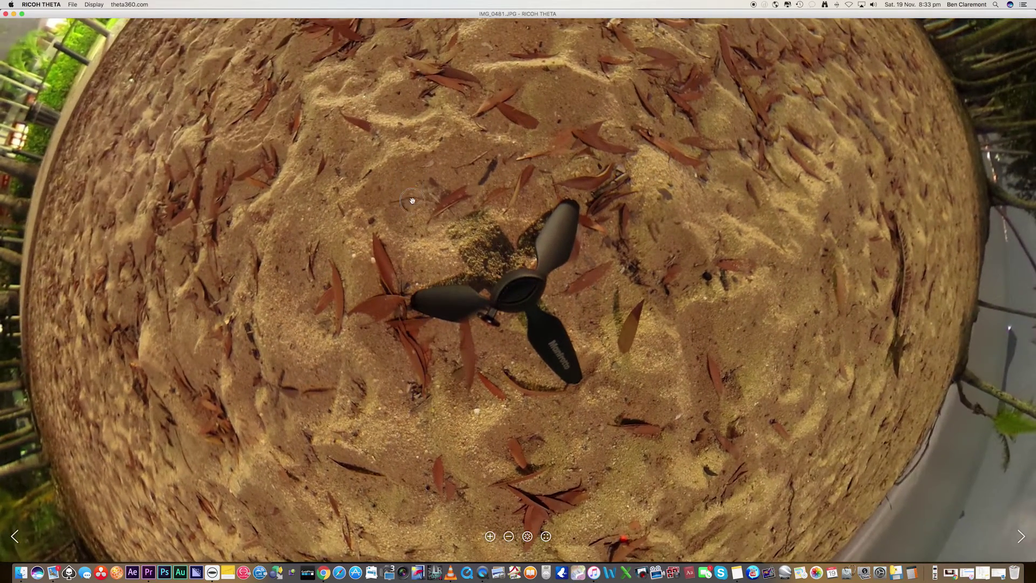
drag(488, 253, 747, 335)
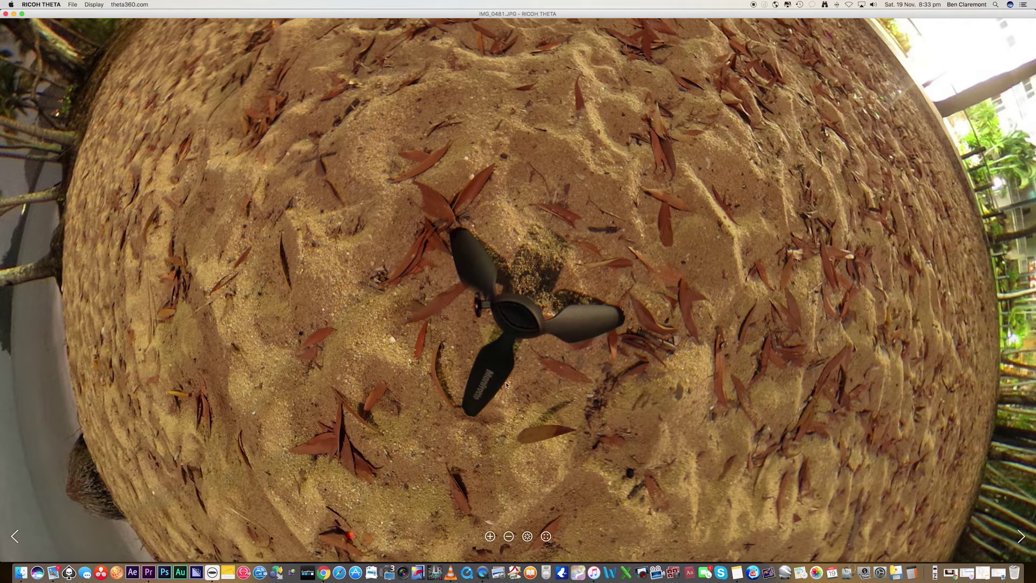
drag(399, 93, 731, 252)
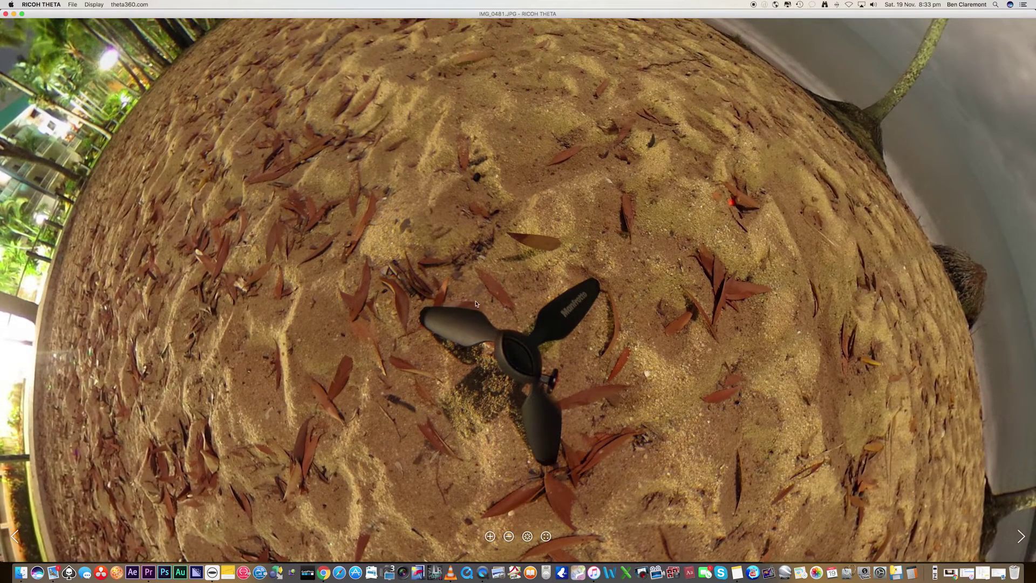
drag(453, 170, 455, 385)
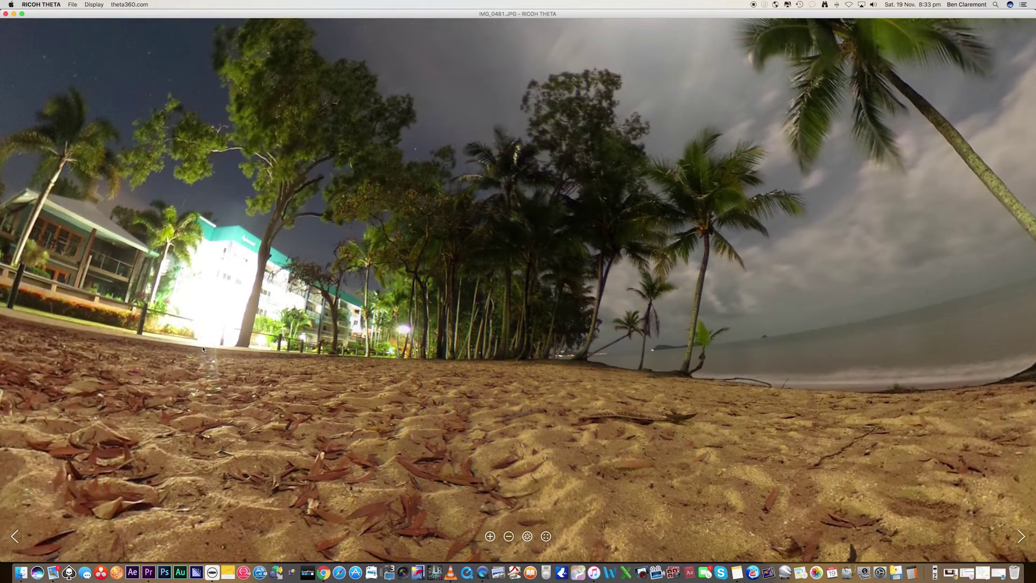
drag(203, 350, 934, 458)
drag(358, 312, 462, 157)
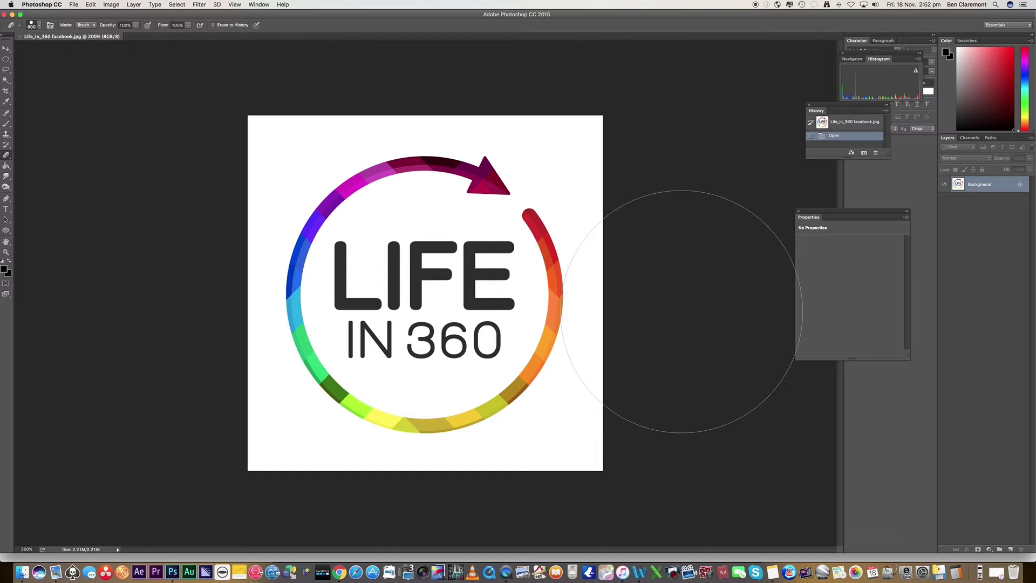
Convert the Background to Layer 0 and draw an elliptical selection filling the square canvas
double_click(983, 188)
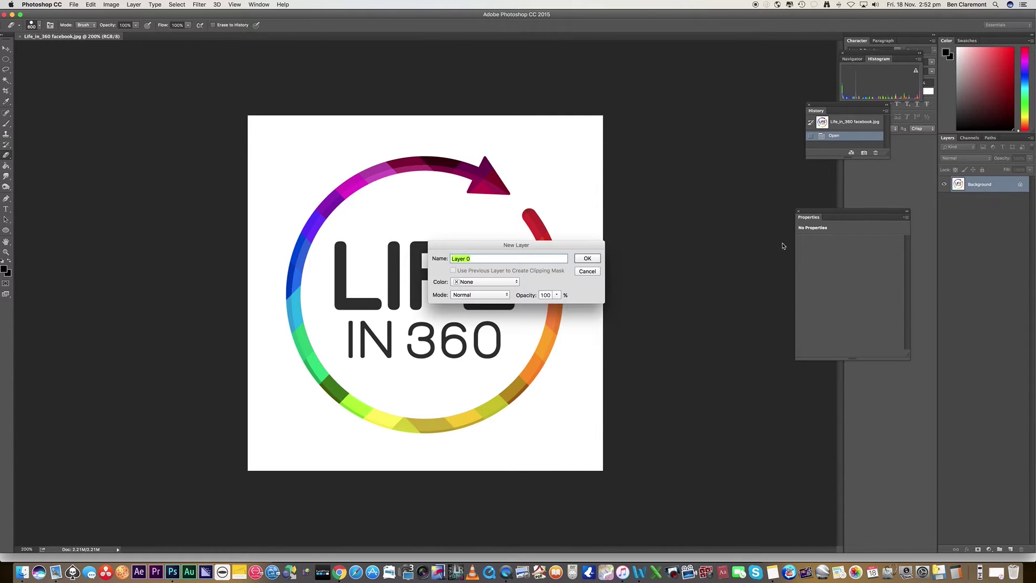
click(586, 259)
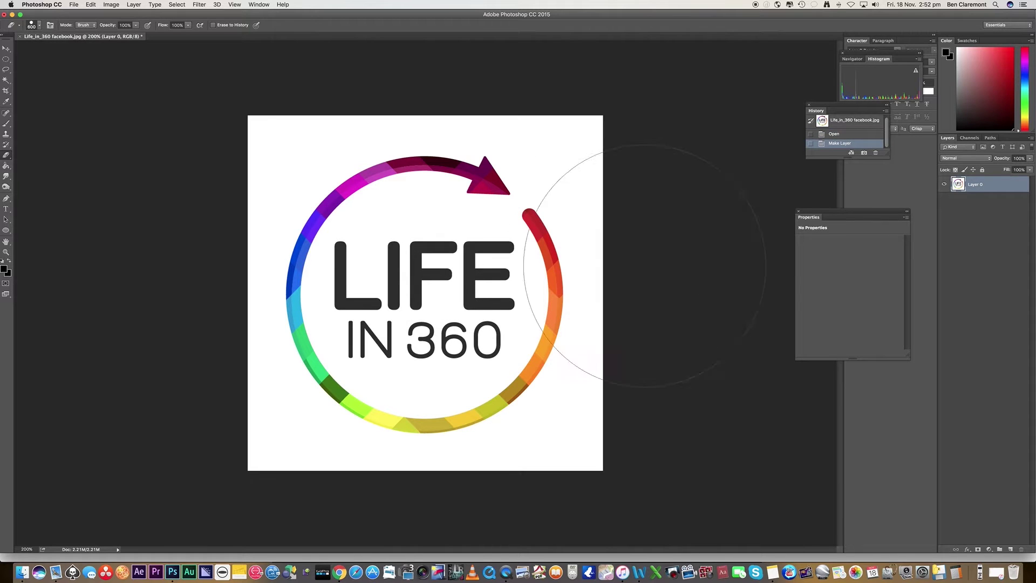
key(m)
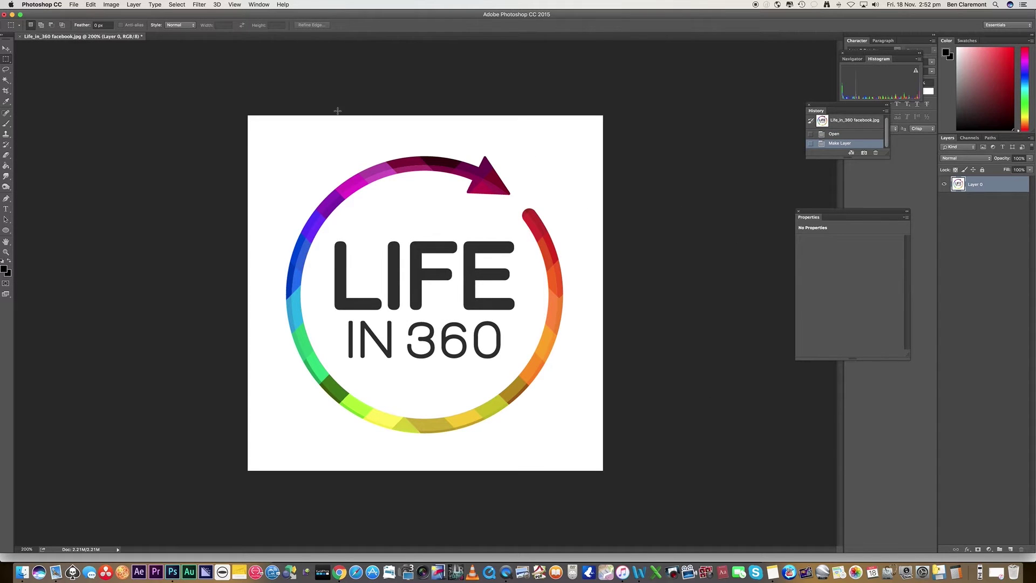
right_click(6, 62)
click(31, 65)
drag(248, 115, 602, 470)
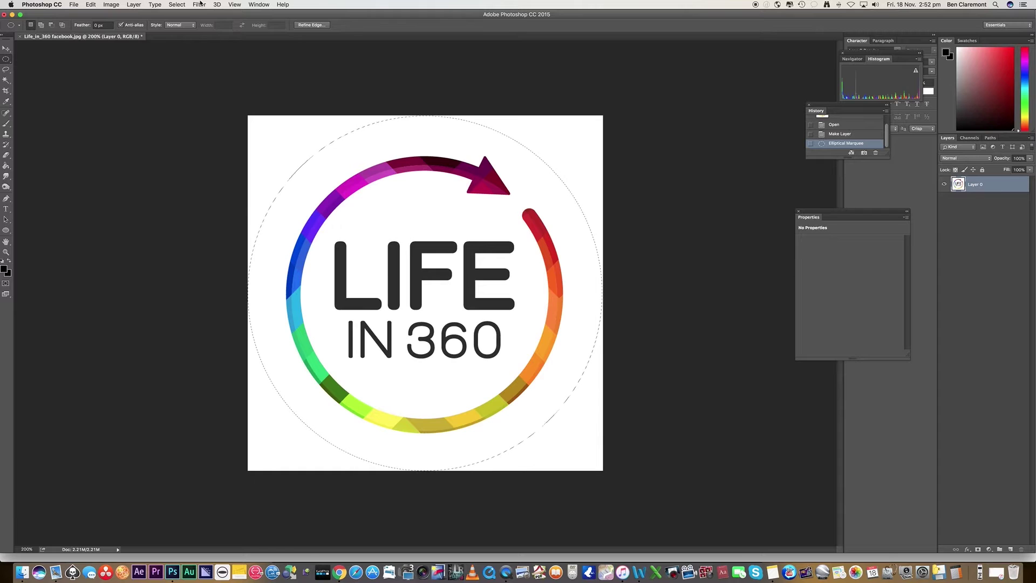
Invert the circle selection, erase the four corners to transparency, then deselect
click(182, 4)
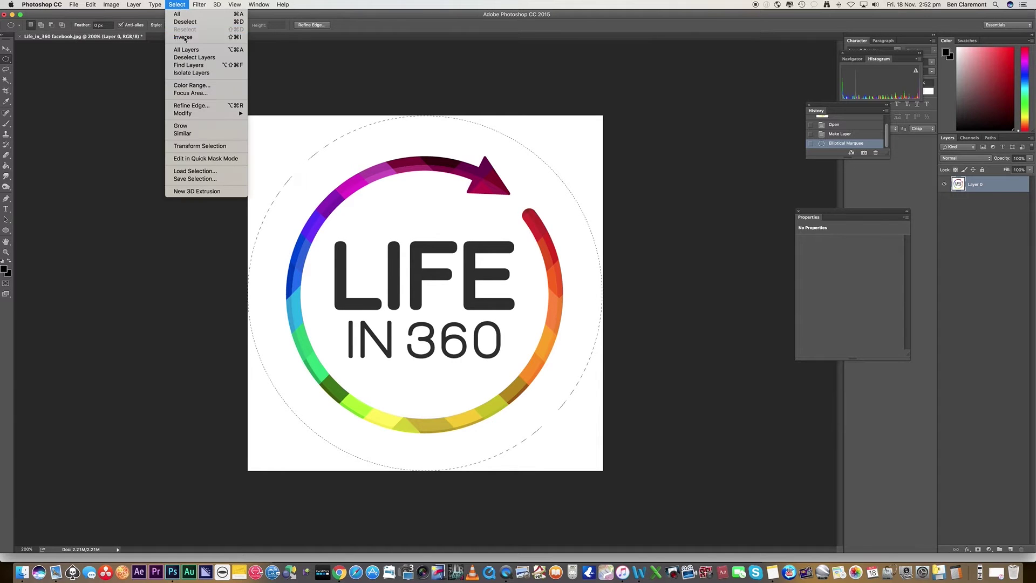
click(184, 38)
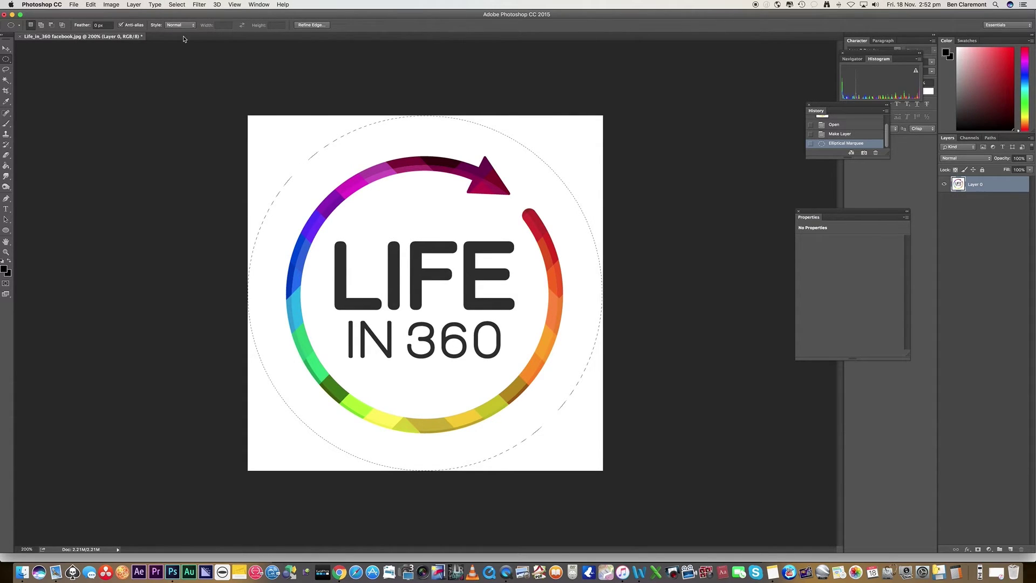
key(super+shift+i)
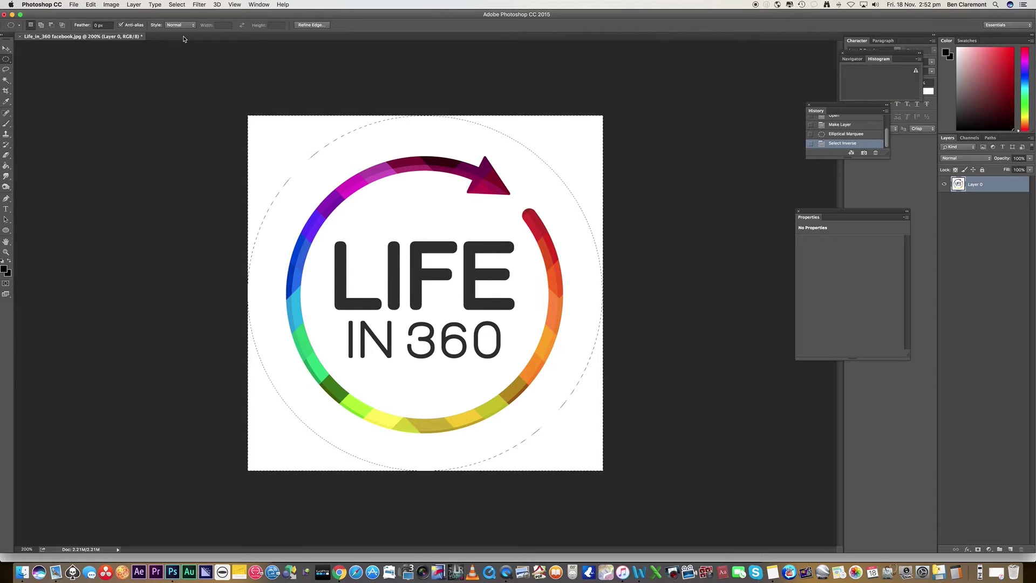
click(7, 155)
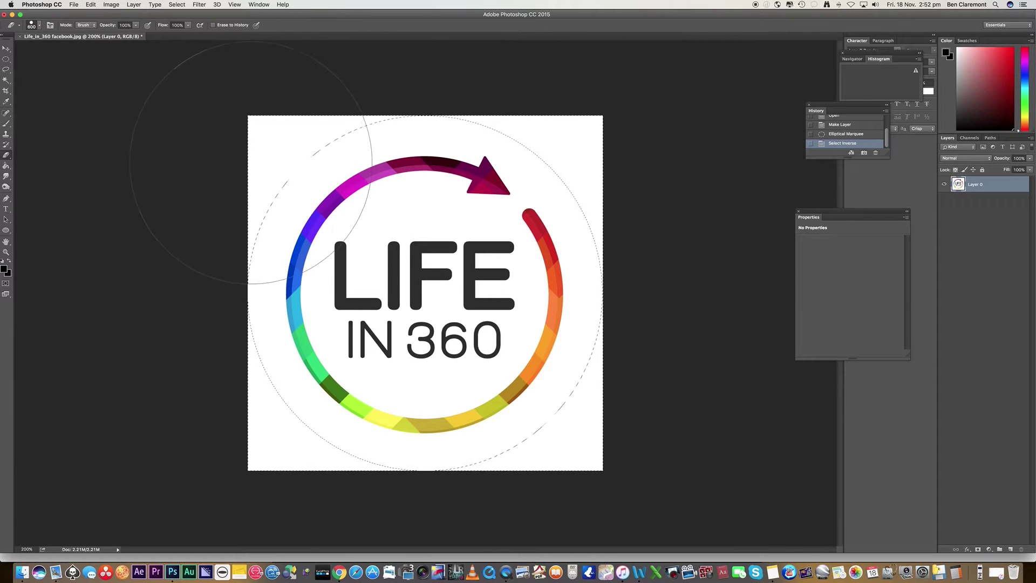
mouse_move(227, 186)
mouse_down()
mouse_move(248, 175)
mouse_move(244, 222)
mouse_move(314, 160)
mouse_move(495, 158)
mouse_move(560, 211)
mouse_move(563, 290)
mouse_move(544, 444)
mouse_move(224, 424)
mouse_move(227, 73)
mouse_move(538, 67)
mouse_move(682, 260)
mouse_move(366, 329)
mouse_up()
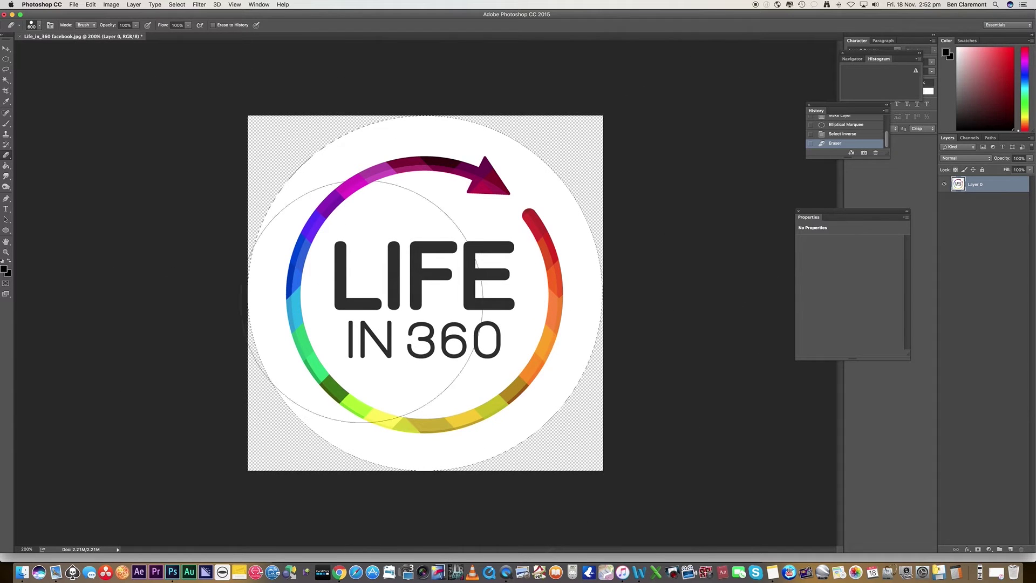
click(177, 4)
click(180, 22)
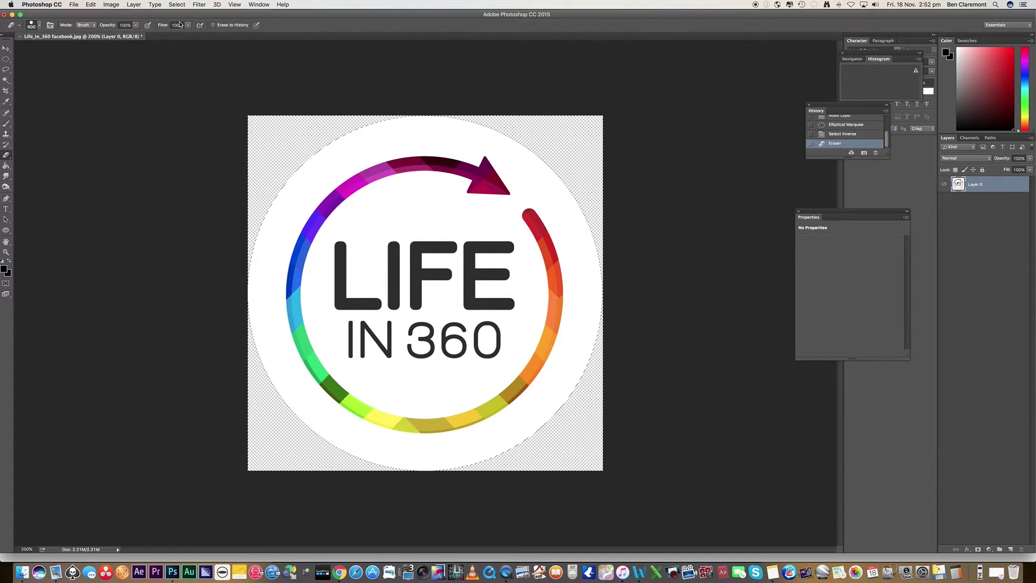
click(73, 4)
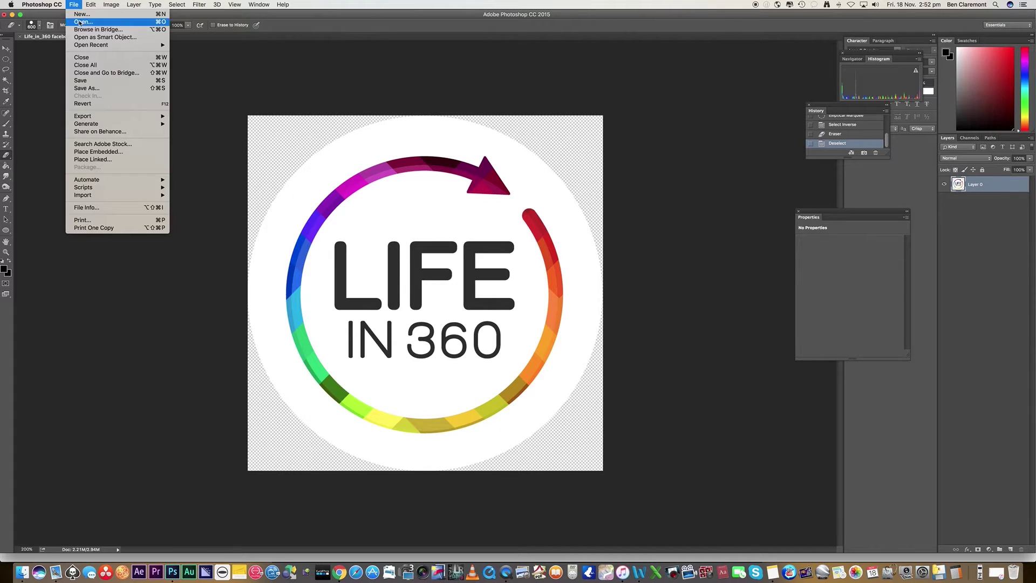
Save the logo as 'Life_in_360 circle' PNG with Smallest/Slow compression and no interlace
click(87, 87)
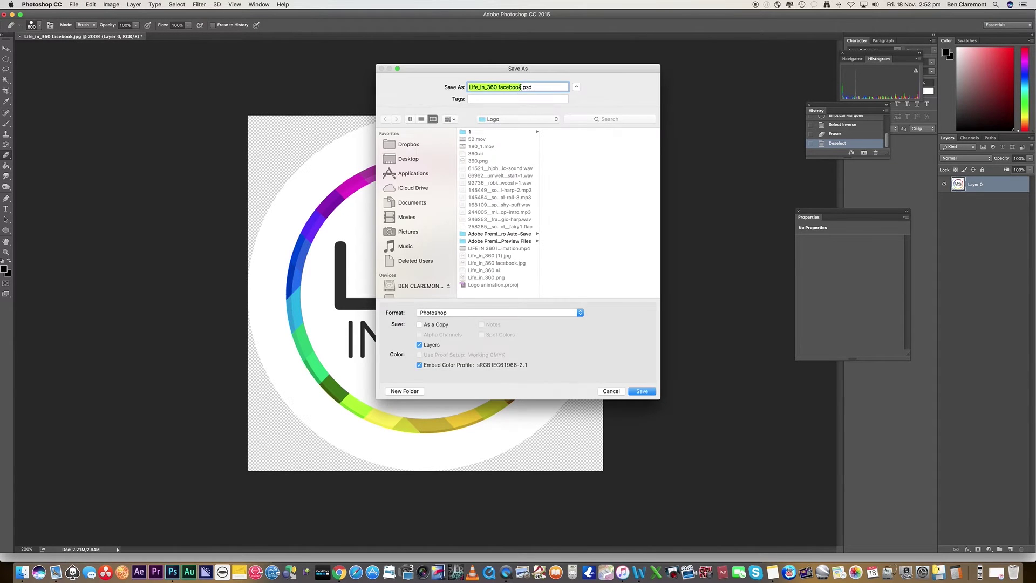
click(533, 87)
click(521, 313)
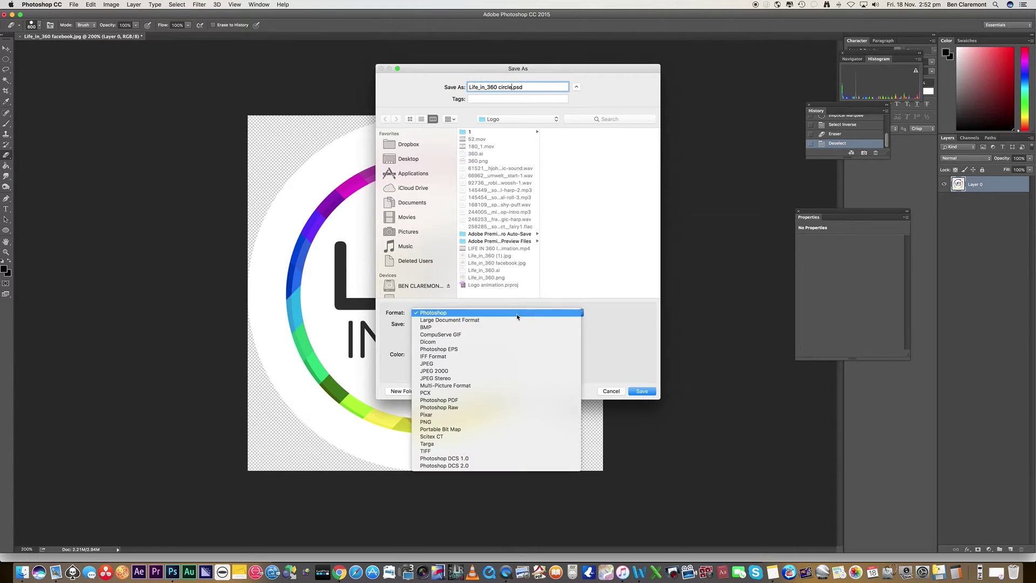
click(436, 422)
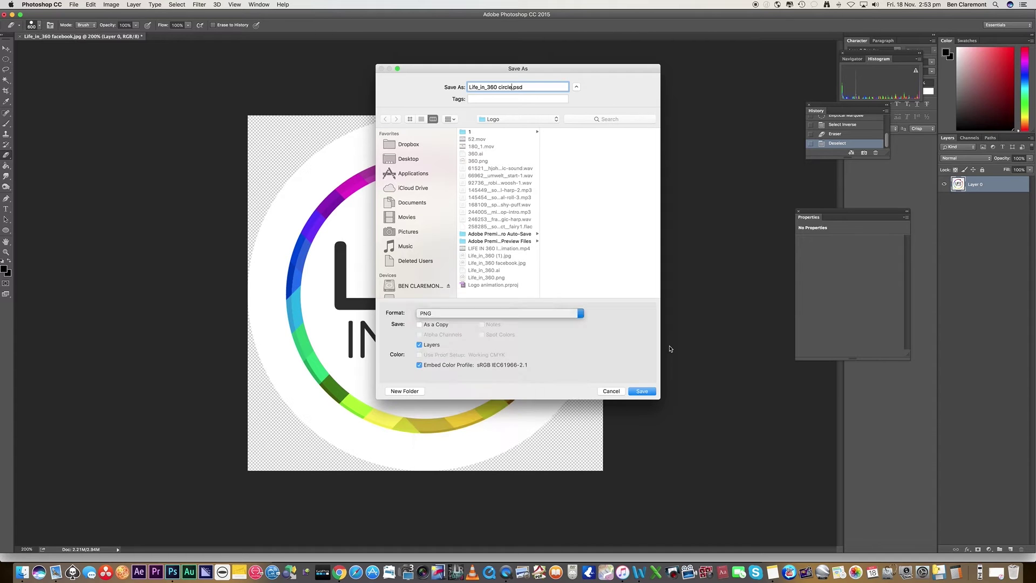
click(641, 391)
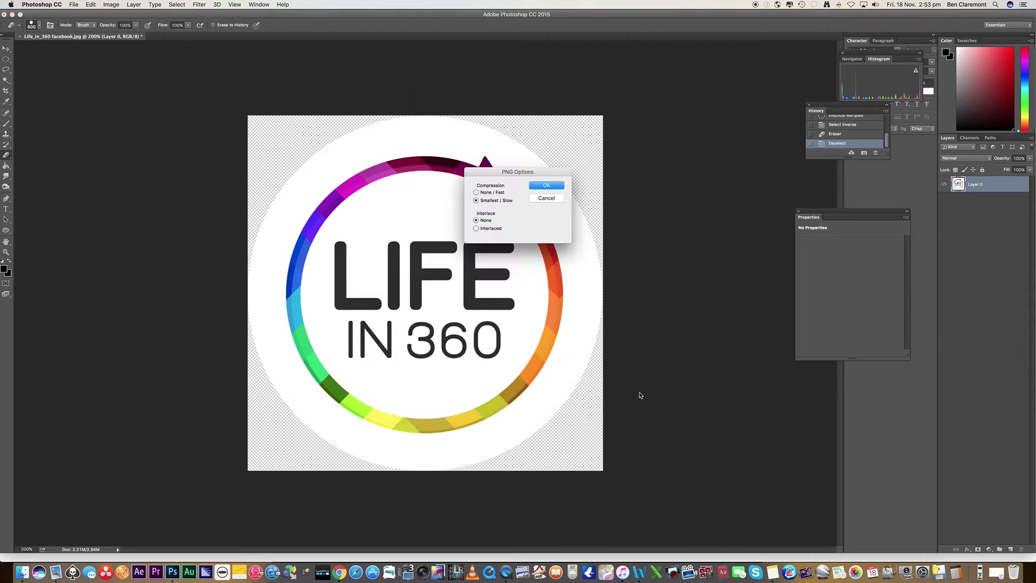
click(543, 185)
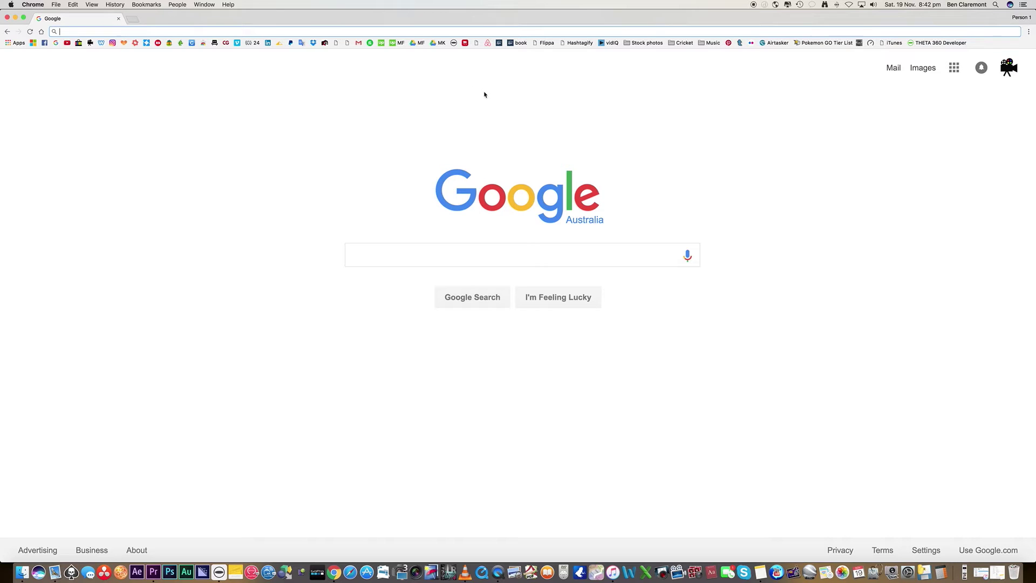
text(www.)
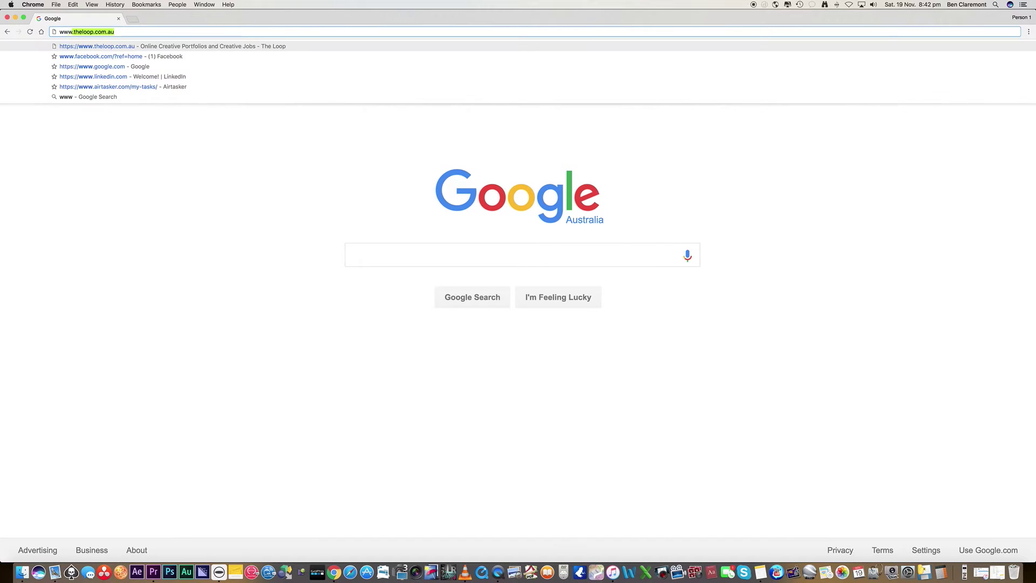
text(nadirpa)
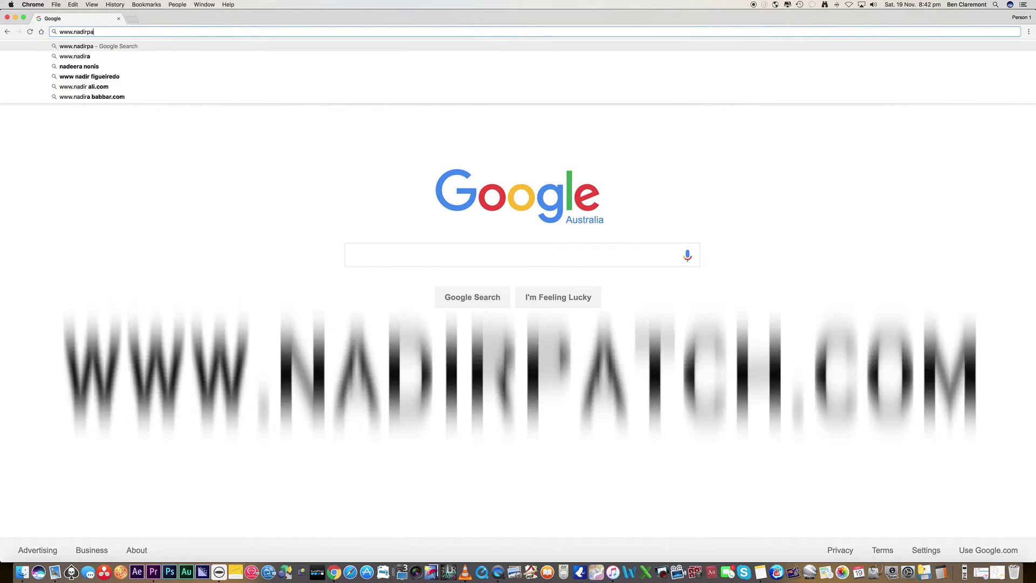
text(tch.com)
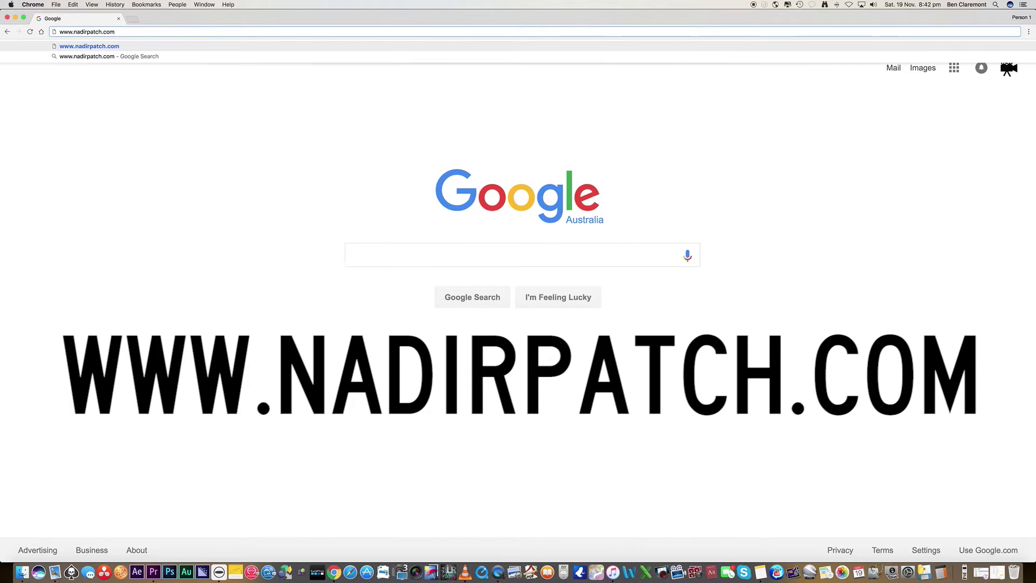
key(Return)
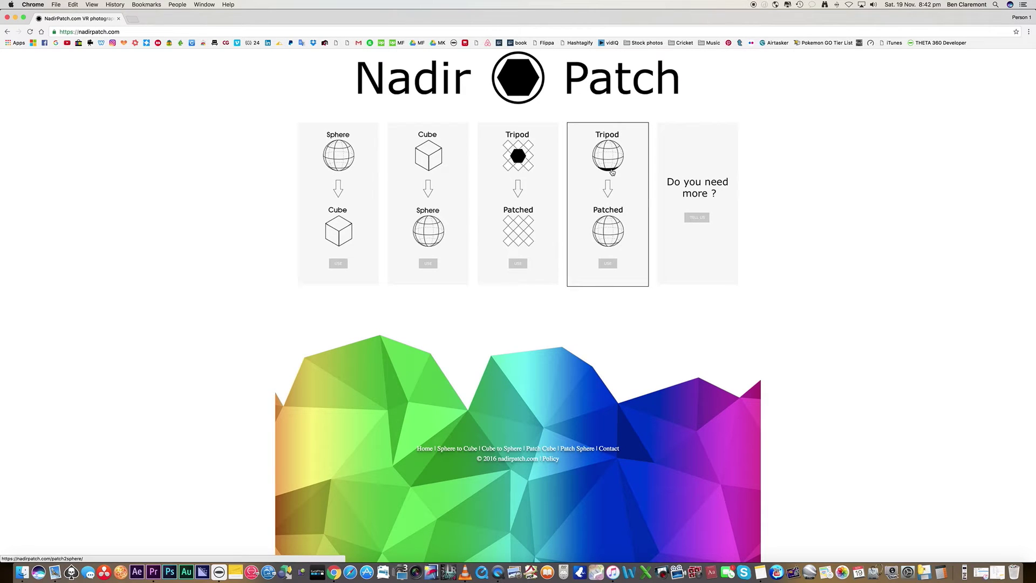
click(615, 196)
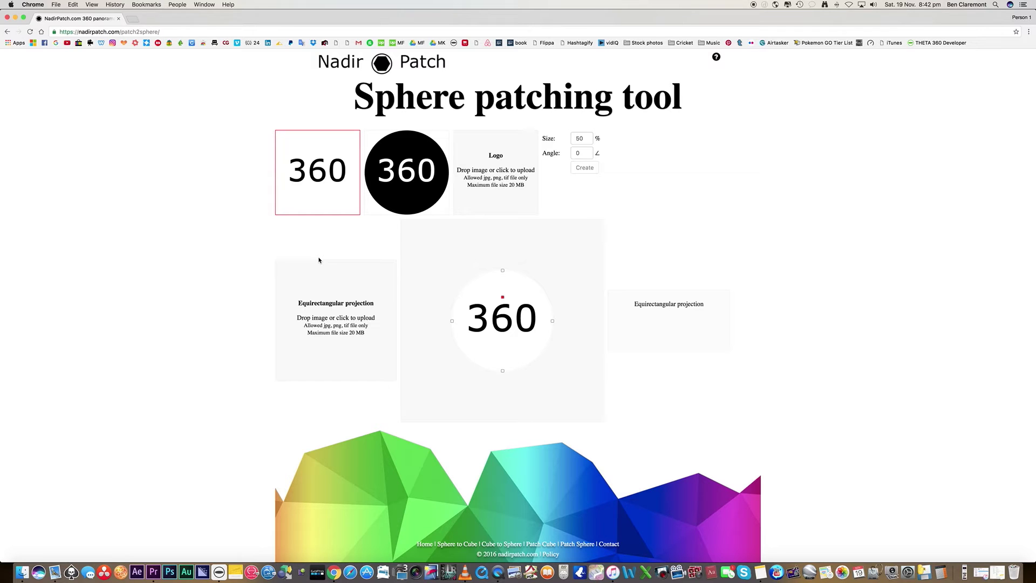
Upload Life_in_360 circle.png as the logo and IMG_0481.JPG as the equirectangular panorama
click(509, 168)
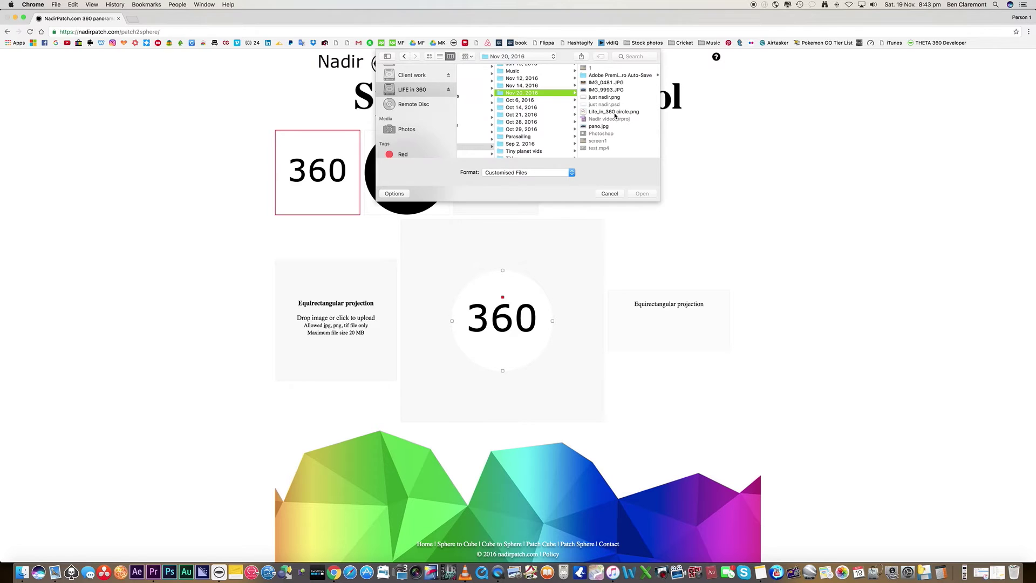
click(612, 112)
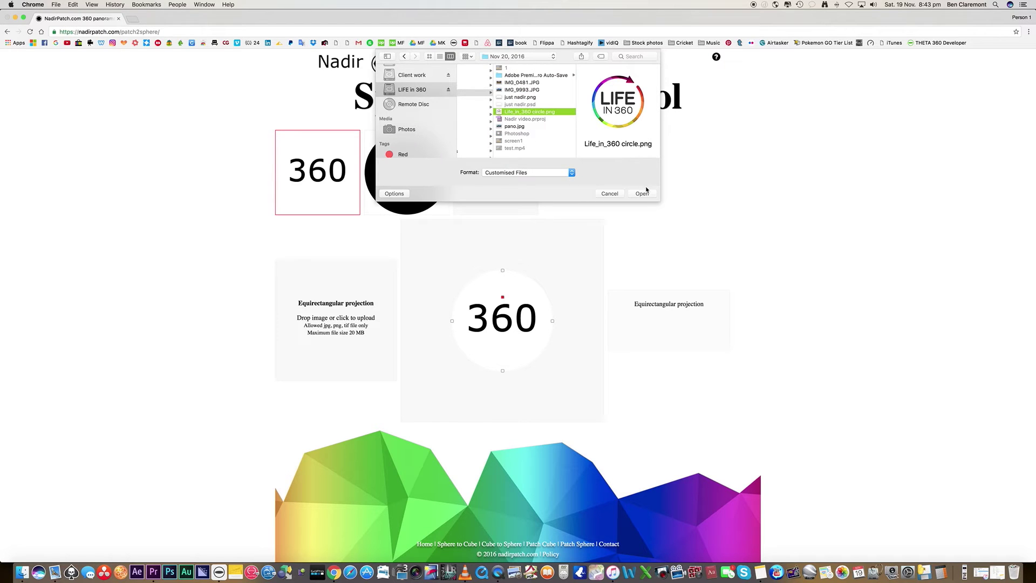
click(643, 194)
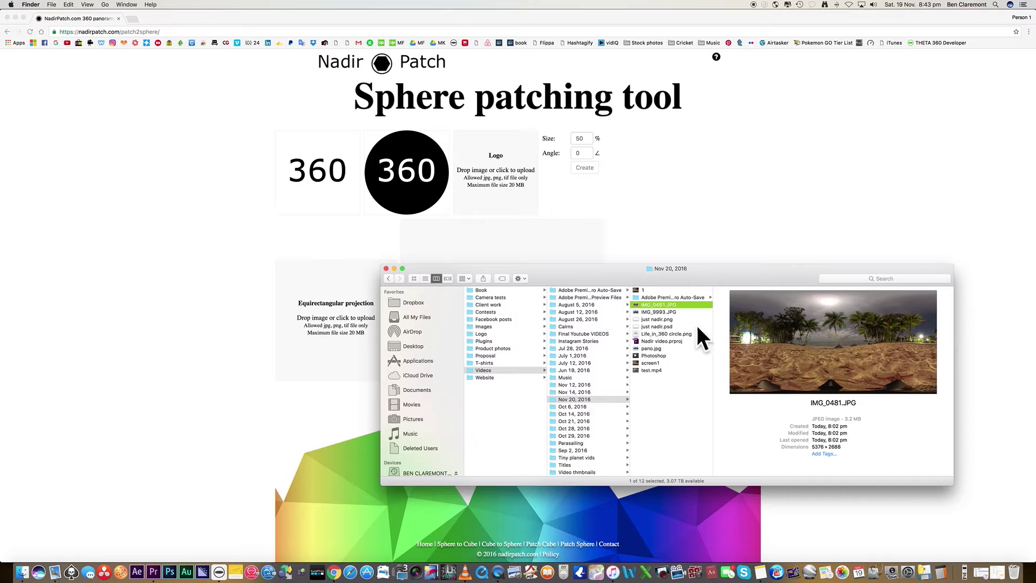
drag(659, 306, 333, 307)
click(220, 295)
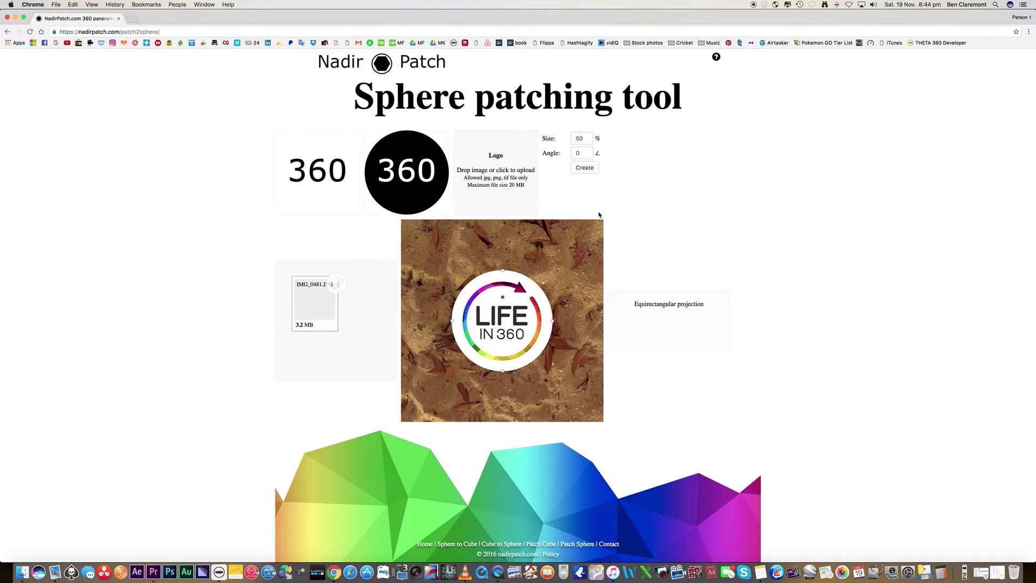
Resize the logo patch to 48% and download the patched panorama as pano (1).jpg
mouse_move(502, 270)
mouse_down()
mouse_move(500, 310)
mouse_move(504, 224)
mouse_move(504, 270)
mouse_up()
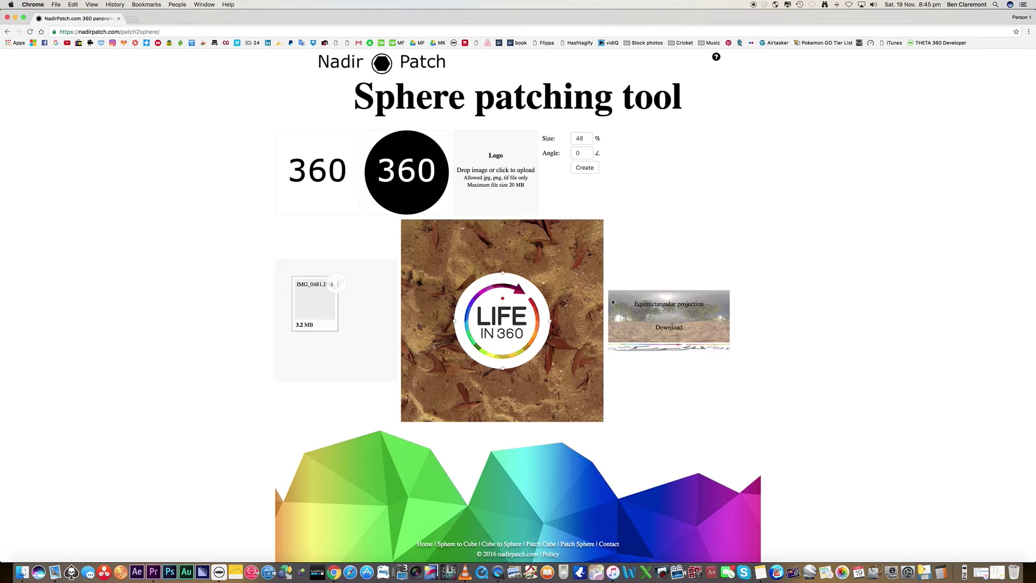
click(669, 327)
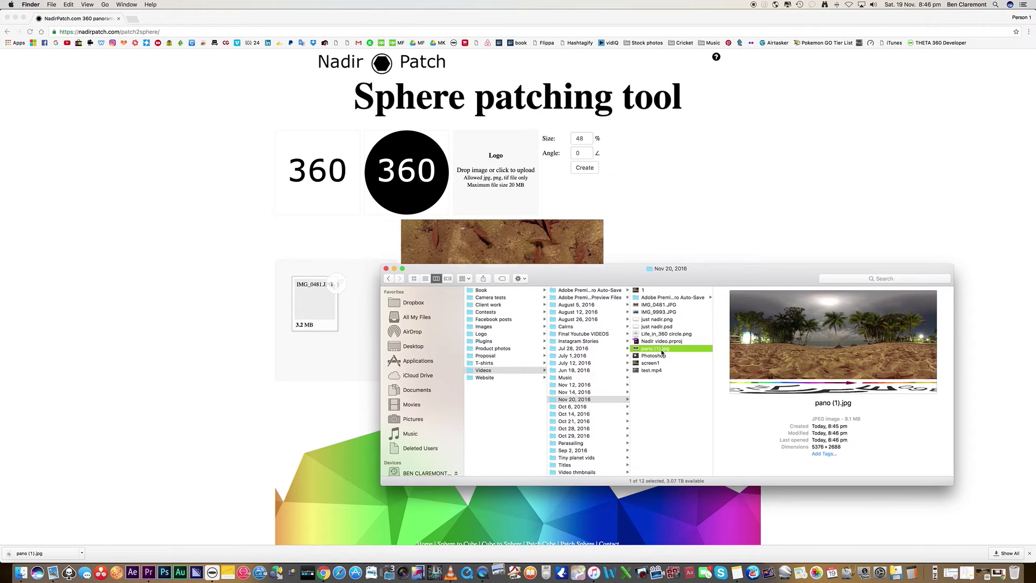
double_click(661, 349)
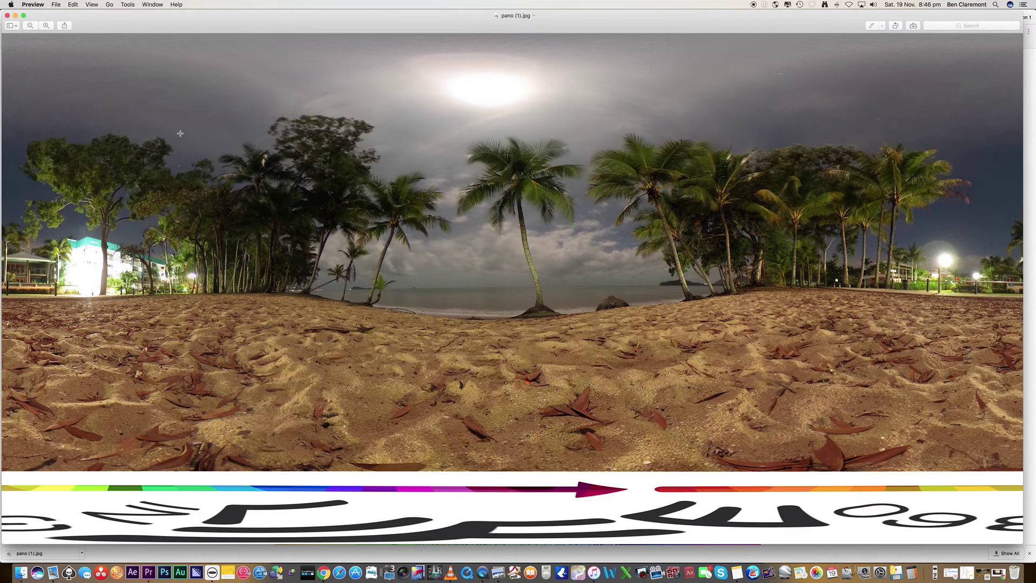
click(7, 16)
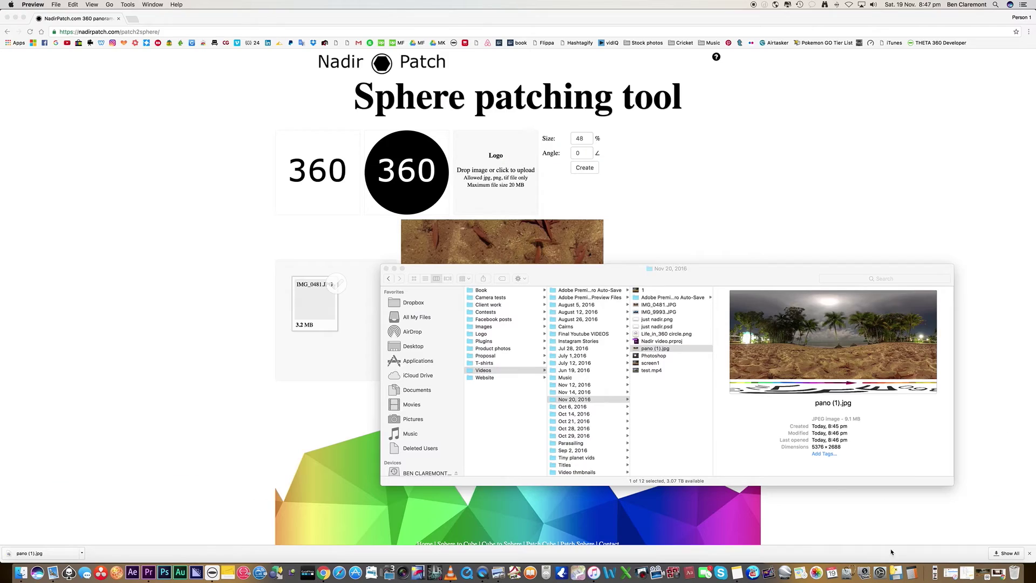
Launch RICOH THETA and drop pano (1).jpg from Finder into its window
click(211, 572)
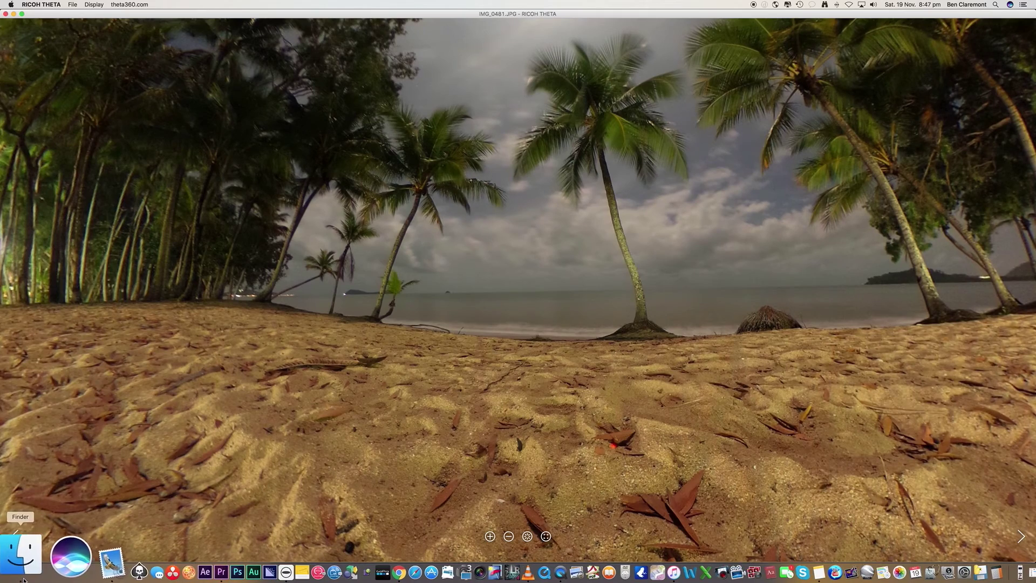
click(19, 573)
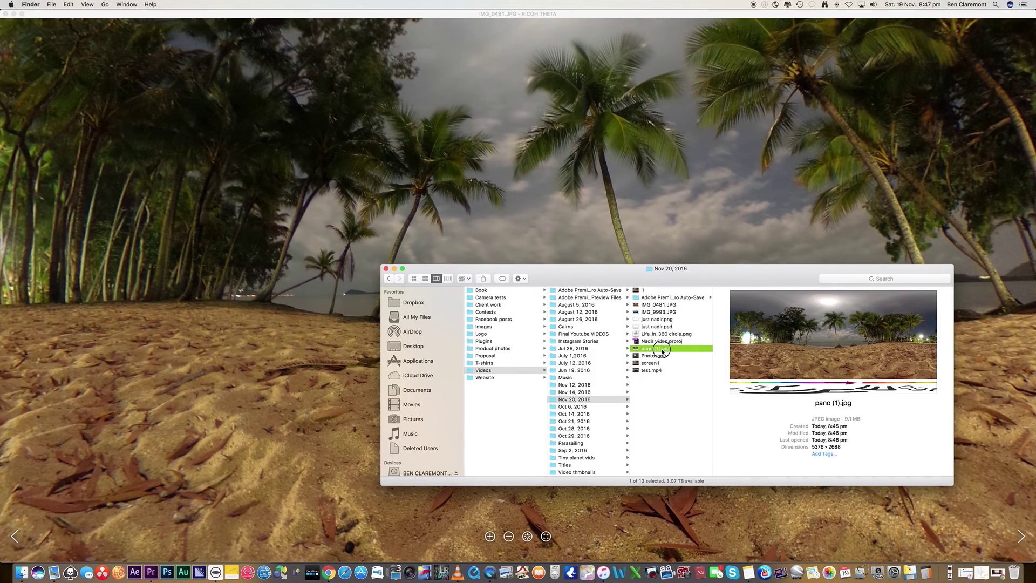
drag(663, 351, 778, 211)
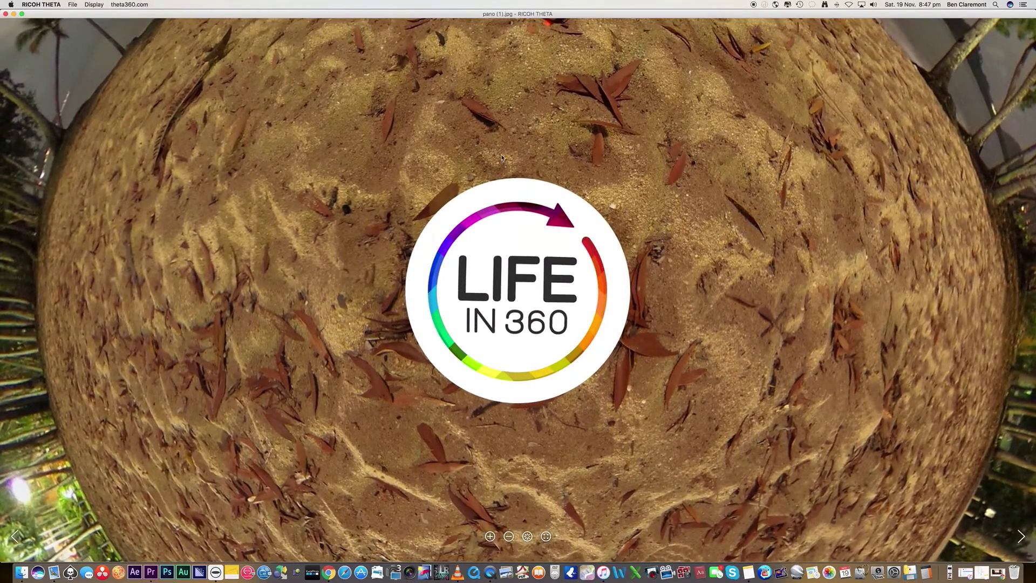
drag(502, 158, 360, 325)
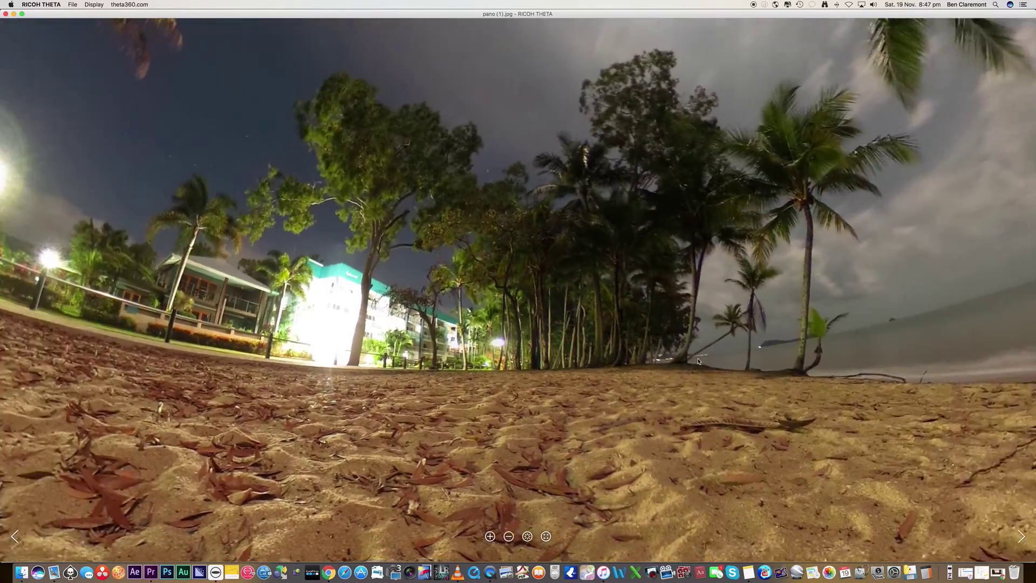